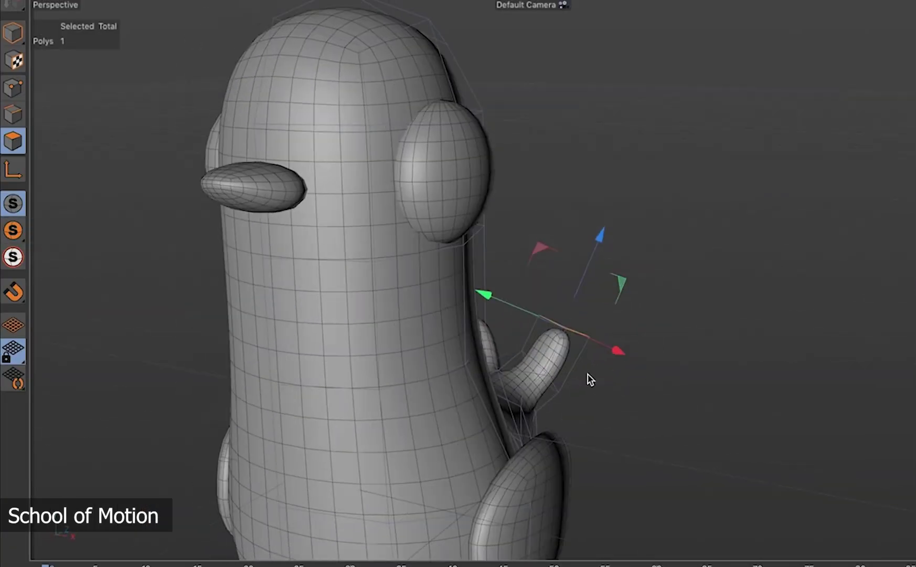
Scale the character's small wing up to 121.875%.
{"action": "left_click_drag", "start_coordinate": [589, 379], "coordinate": [660, 340]}
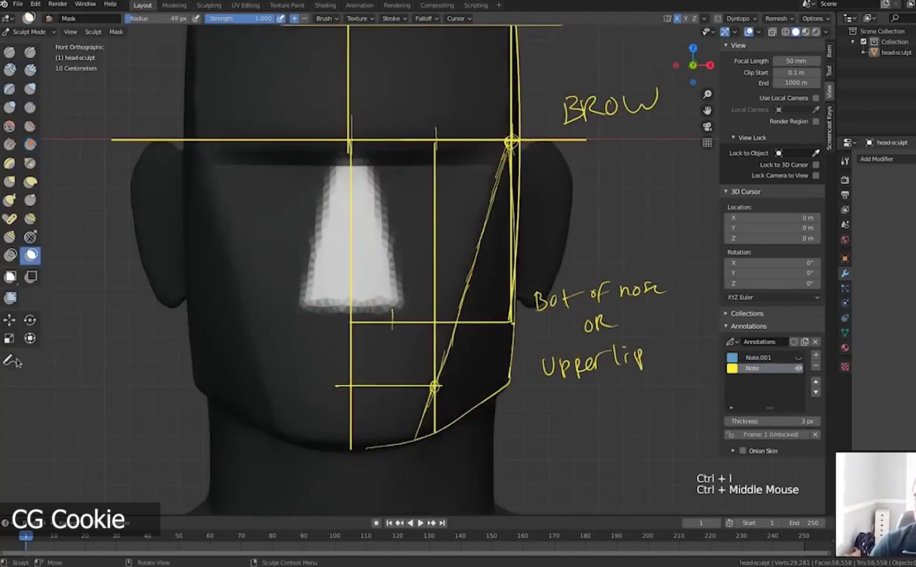
Show the head sculpt in Right Orthographic view with the profile guide lines centred.
{"action": "key", "text": "KP_3"}
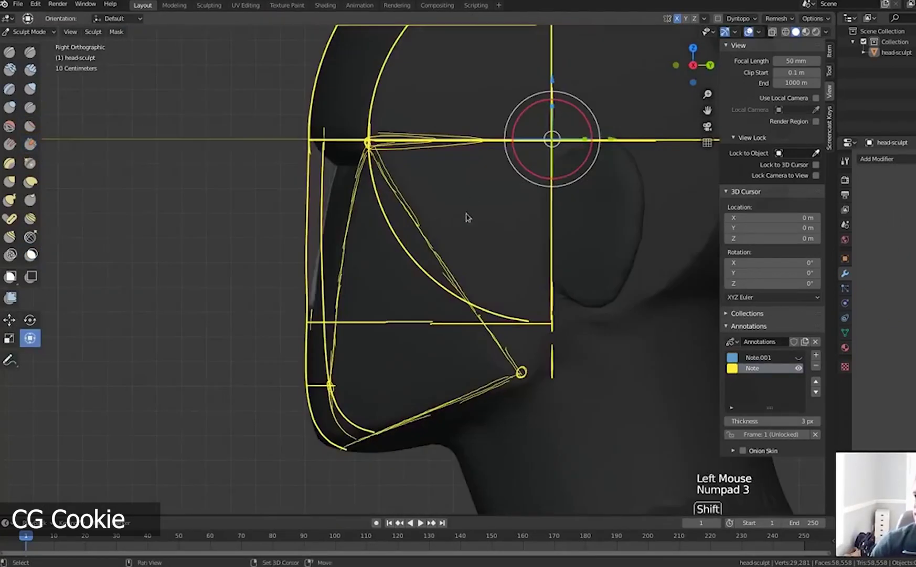
{"action": "middle_click_drag", "start_coordinate": [466, 217], "coordinate": [282, 278], "text": "shift"}
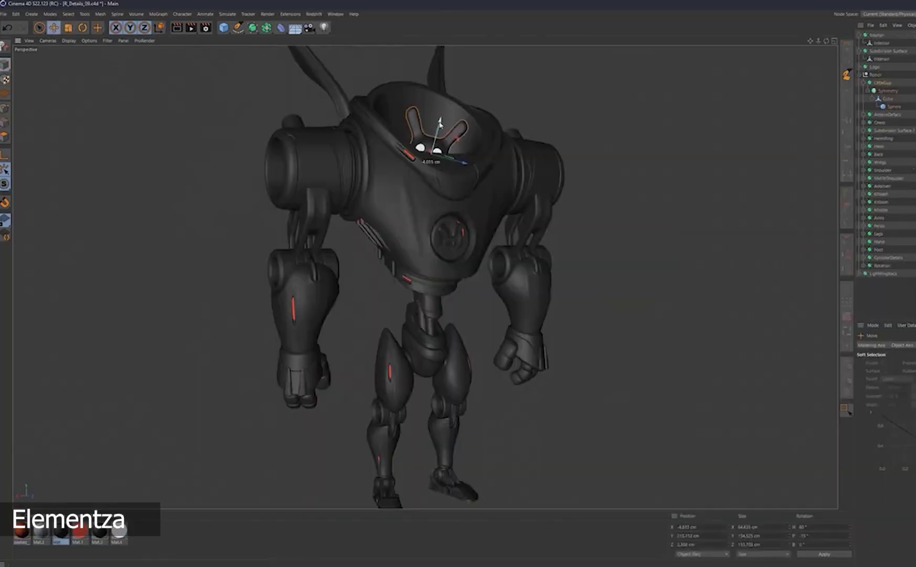
{"action": "left_click_drag", "start_coordinate": [440, 123], "coordinate": [389, 128], "text": "alt"}
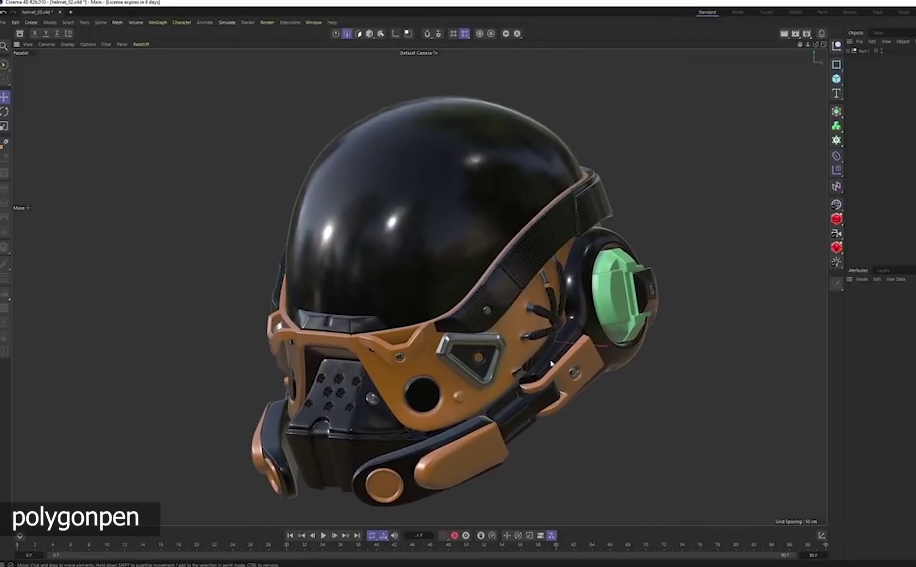
Raise Inner Offset to flatten the cubes into a slab, then return it to 0%.
{"action": "left_click_drag", "start_coordinate": [433, 346], "coordinate": [486, 294], "text": "alt"}
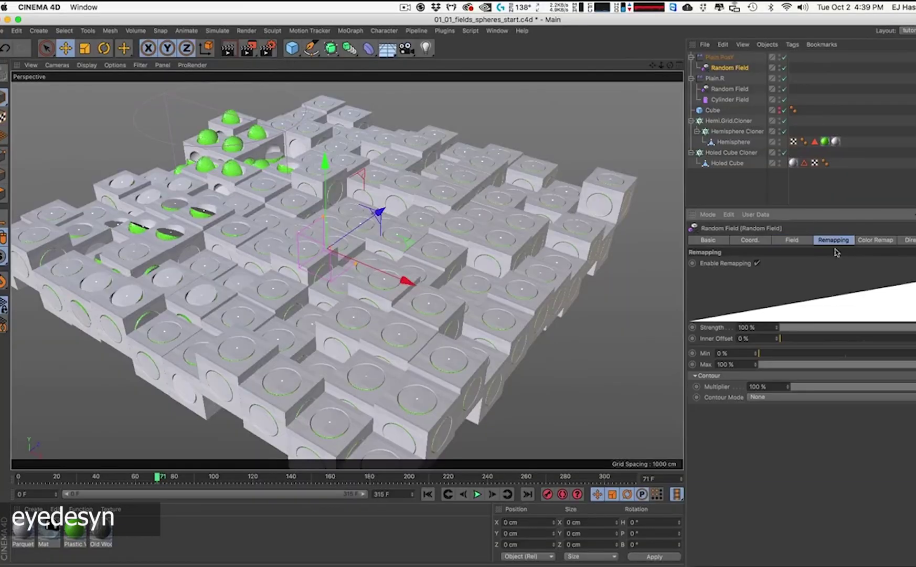
{"action": "left_click_drag", "start_coordinate": [780, 339], "coordinate": [901, 338]}
{"action": "left_click_drag", "start_coordinate": [787, 340], "coordinate": [676, 336]}
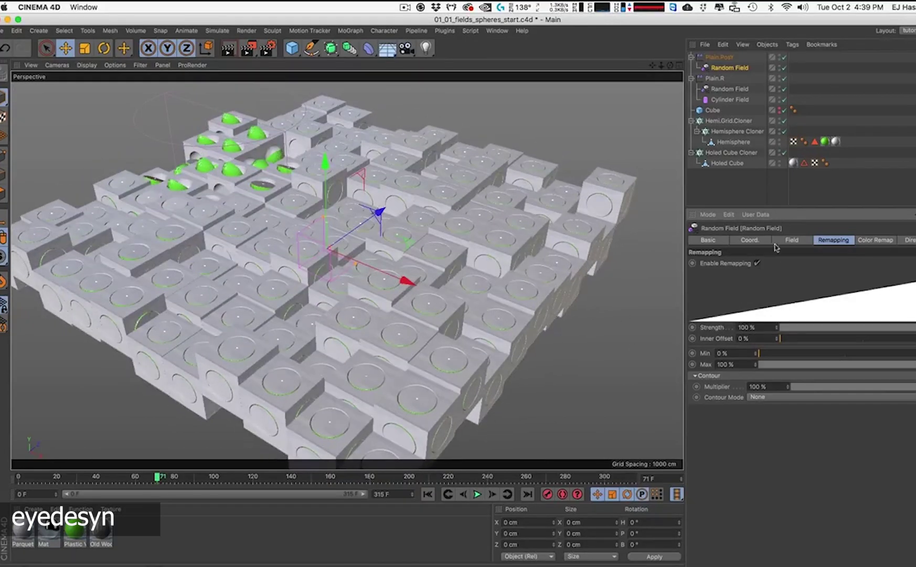
{"action": "left_click", "coordinate": [791, 240]}
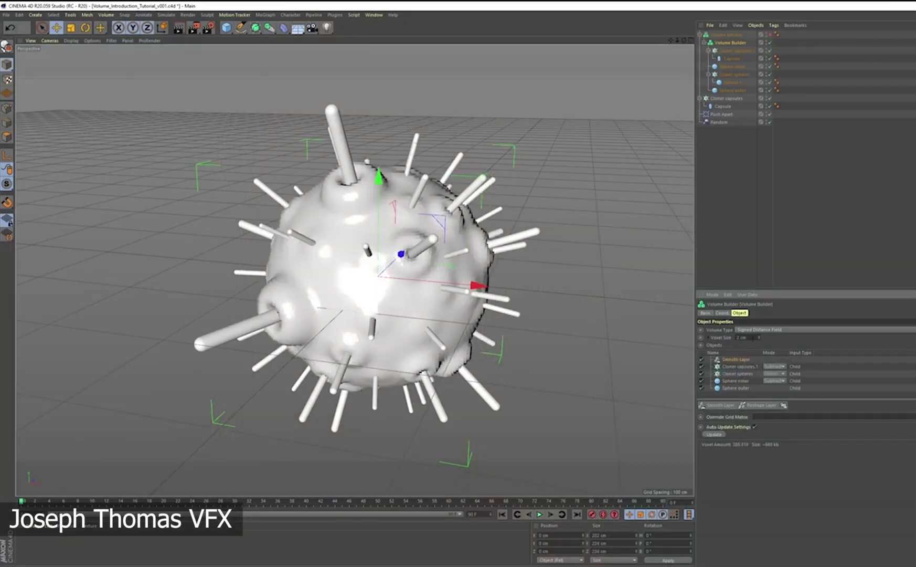
Turn off the SDF Smooth layer and set the volume's Voxel Size to 0.5.
{"action": "key", "text": "Return"}
{"action": "left_click_drag", "start_coordinate": [409, 252], "coordinate": [368, 265], "text": "alt"}
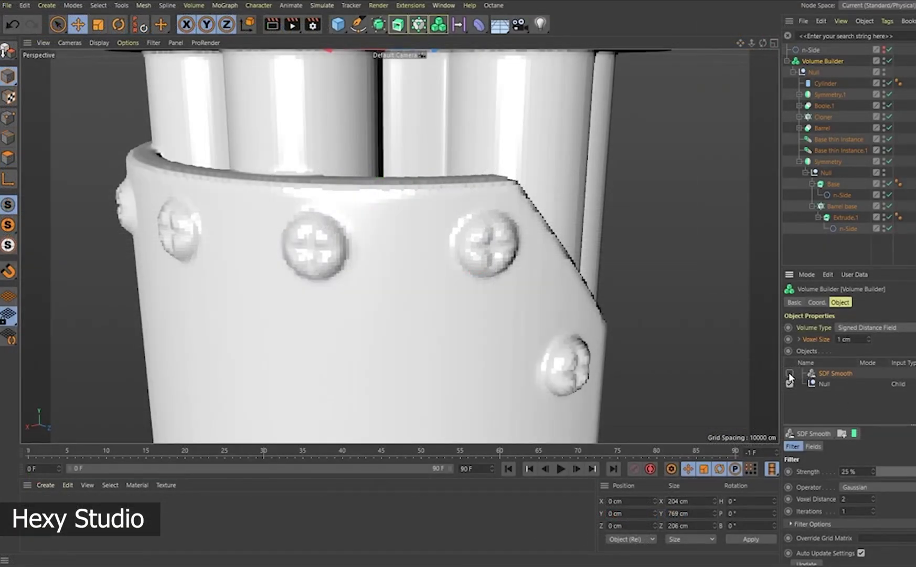
{"action": "left_click", "coordinate": [790, 374]}
{"action": "key", "text": "BackSpace"}
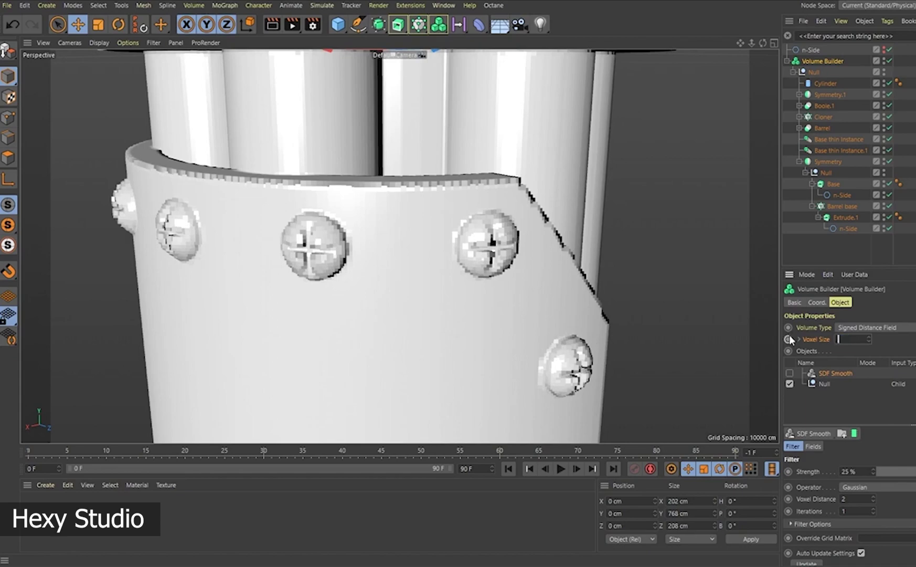
{"action": "type", "text": "0.5"}
{"action": "key", "text": "Return"}
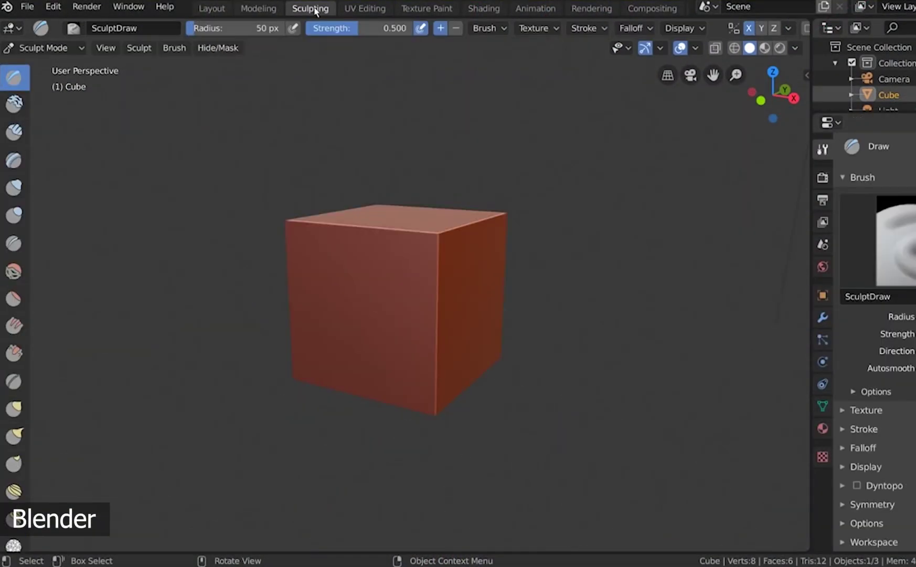
Browse the Modeling, Sculpting, Shading, Animation, Rendering and Compositing workspaces.
{"action": "left_click", "coordinate": [368, 8]}
{"action": "left_click", "coordinate": [426, 8]}
{"action": "left_click", "coordinate": [481, 9]}
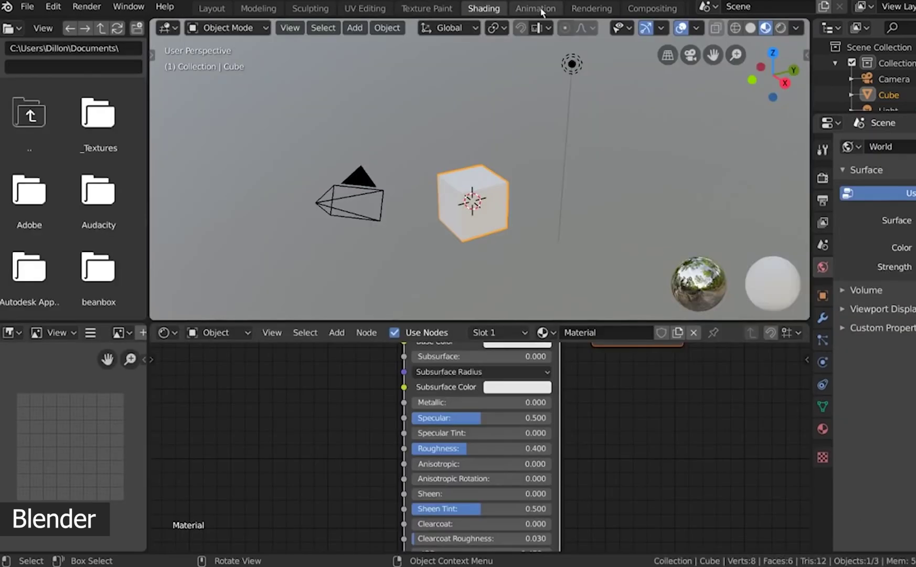
{"action": "left_click", "coordinate": [535, 9]}
{"action": "left_click", "coordinate": [591, 8]}
{"action": "left_click", "coordinate": [652, 9]}
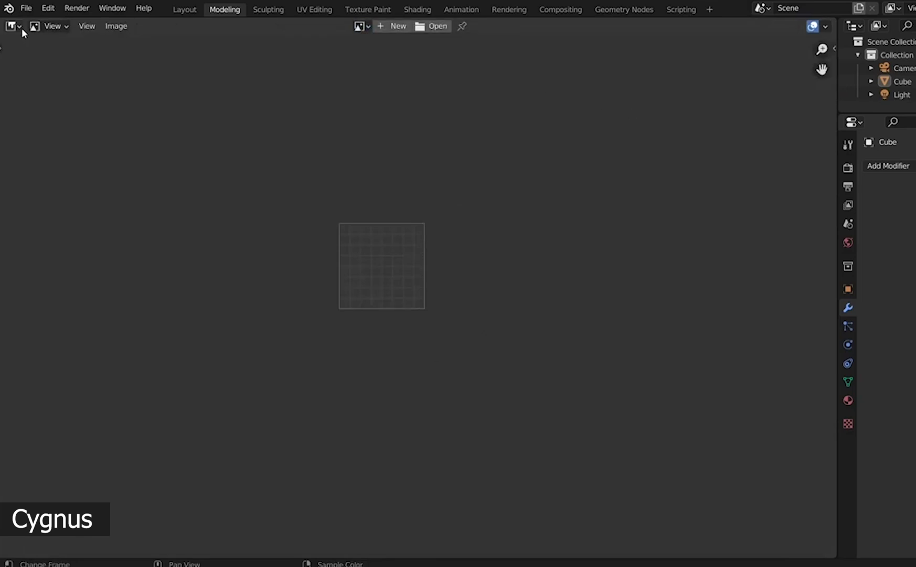
Change the image editor to UV Editor, then to Compositor, and move the nodes right.
{"action": "left_click", "coordinate": [21, 26]}
{"action": "left_click", "coordinate": [37, 90]}
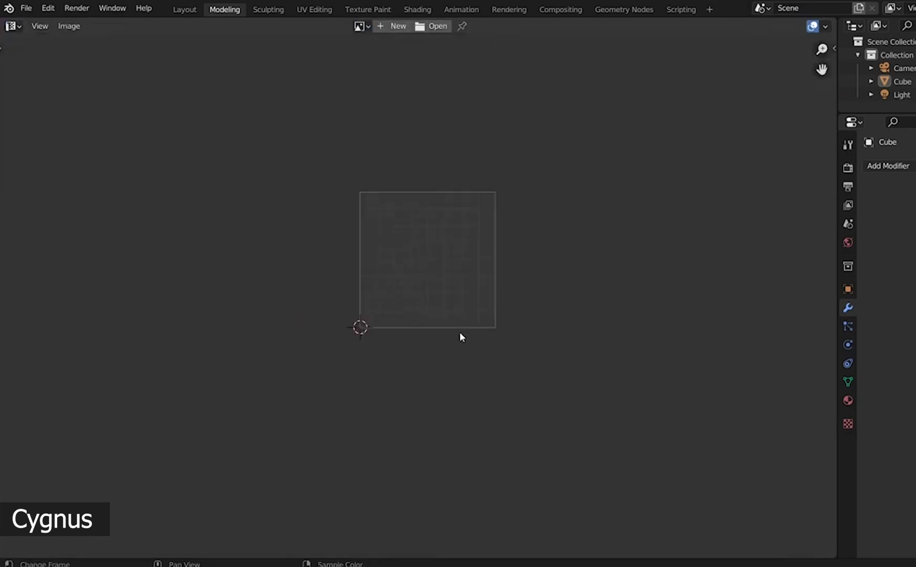
{"action": "left_click", "coordinate": [13, 26]}
{"action": "left_click", "coordinate": [118, 110]}
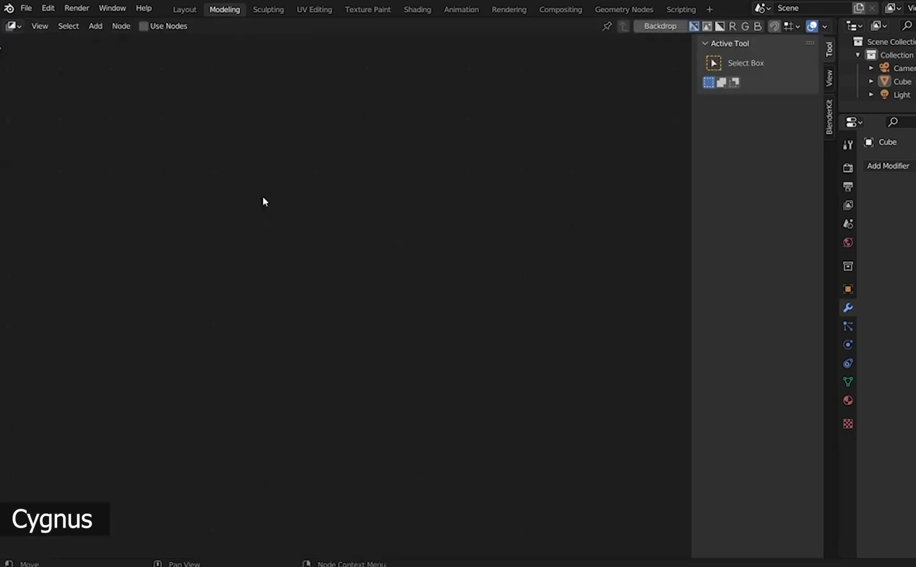
{"action": "scroll", "coordinate": [267, 266], "scroll_direction": "up", "scroll_amount": 3}
{"action": "key", "text": "g"}
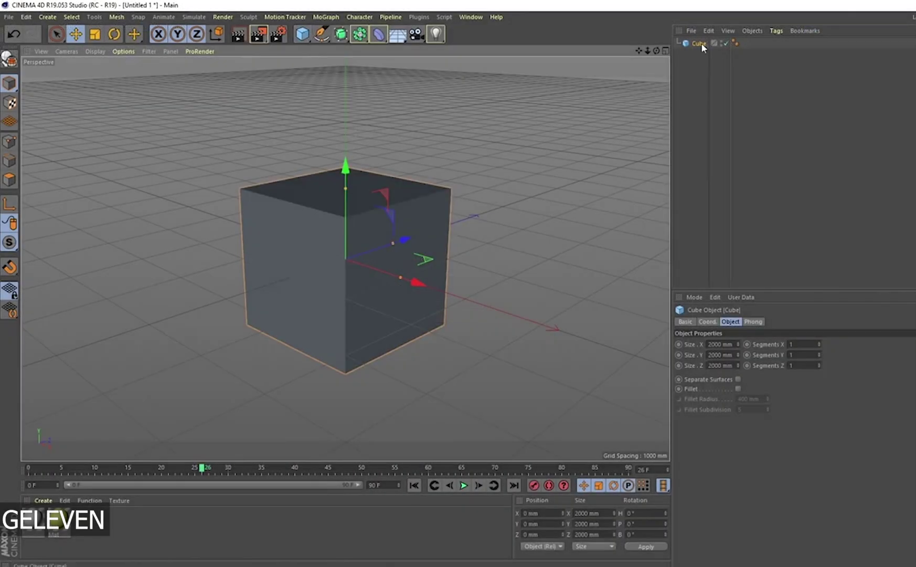
Add a Light, a Floor and another Cube from the toolbar.
{"action": "left_click_drag", "start_coordinate": [436, 33], "coordinate": [475, 49]}
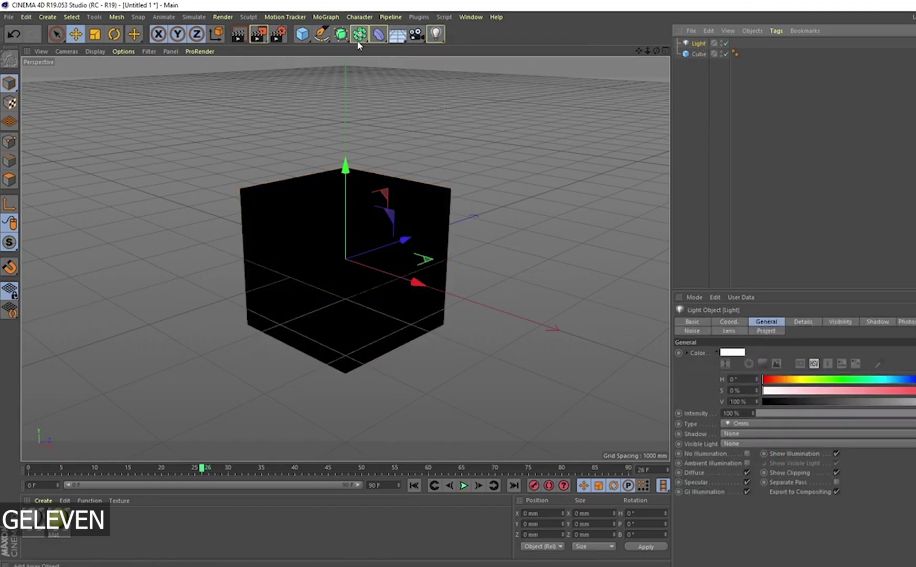
{"action": "left_click_drag", "start_coordinate": [397, 36], "coordinate": [480, 47]}
{"action": "left_click", "coordinate": [302, 34]}
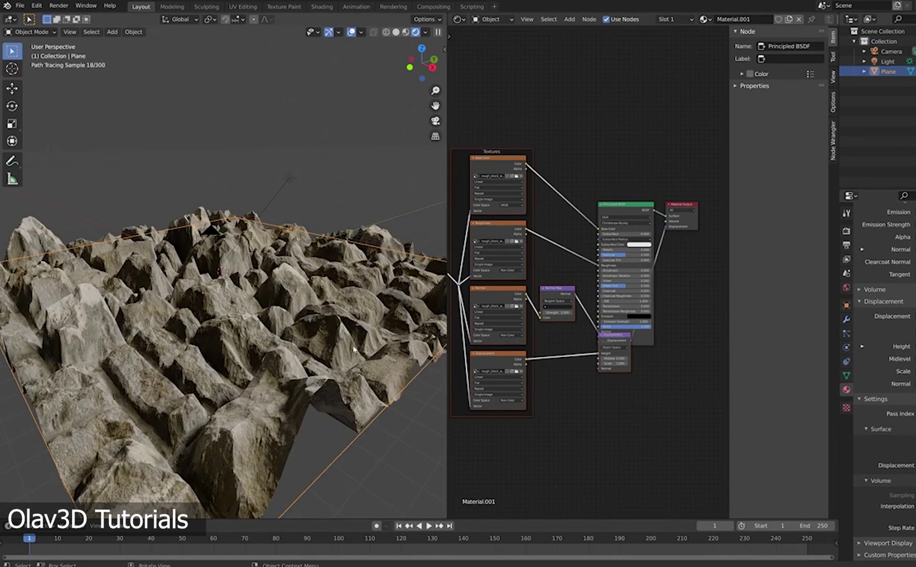
Apply a new displacement scale to the rocky terrain and scroll through its settings.
{"action": "middle_click_drag", "start_coordinate": [354, 349], "coordinate": [371, 361]}
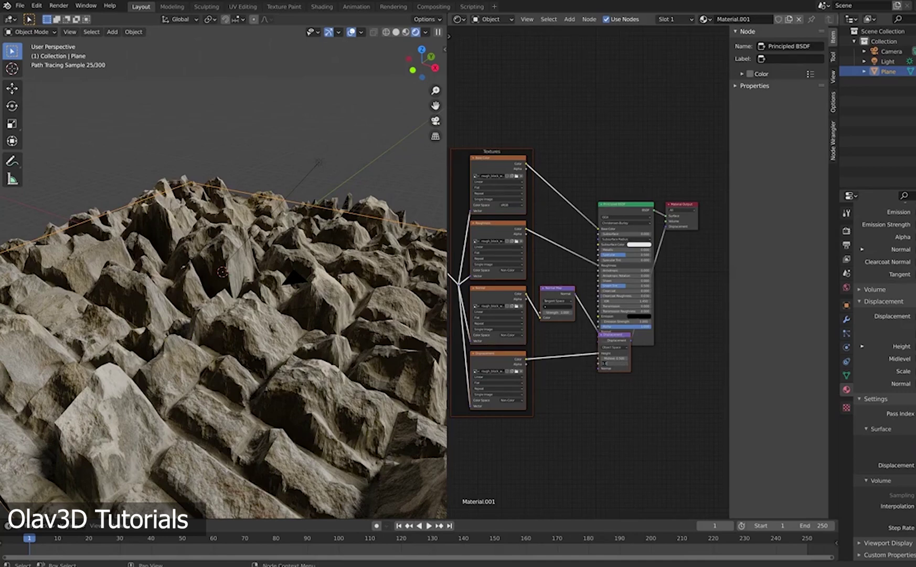
{"action": "key", "text": "Return"}
{"action": "scroll", "coordinate": [69, 271], "scroll_direction": "down", "scroll_amount": 15}
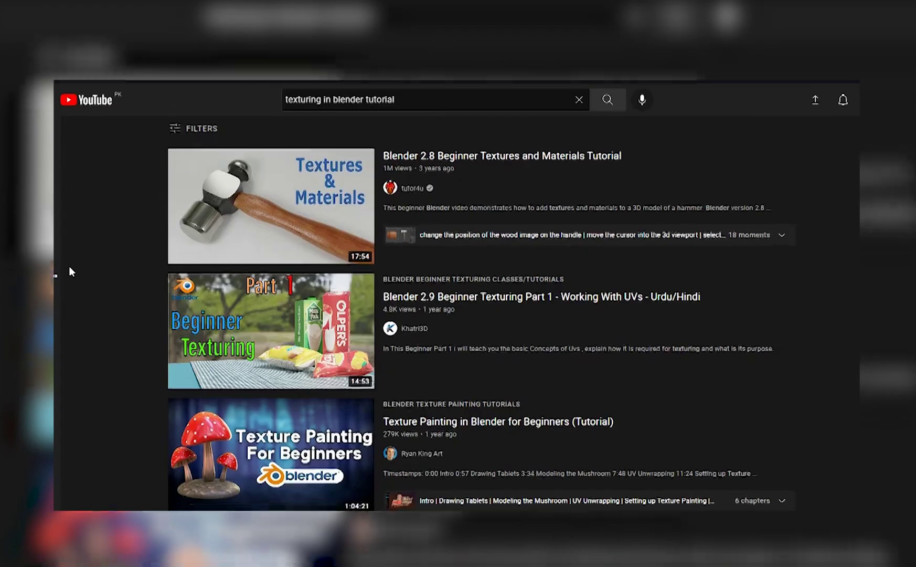
{"action": "scroll", "coordinate": [69, 268], "scroll_direction": "down", "scroll_amount": 15}
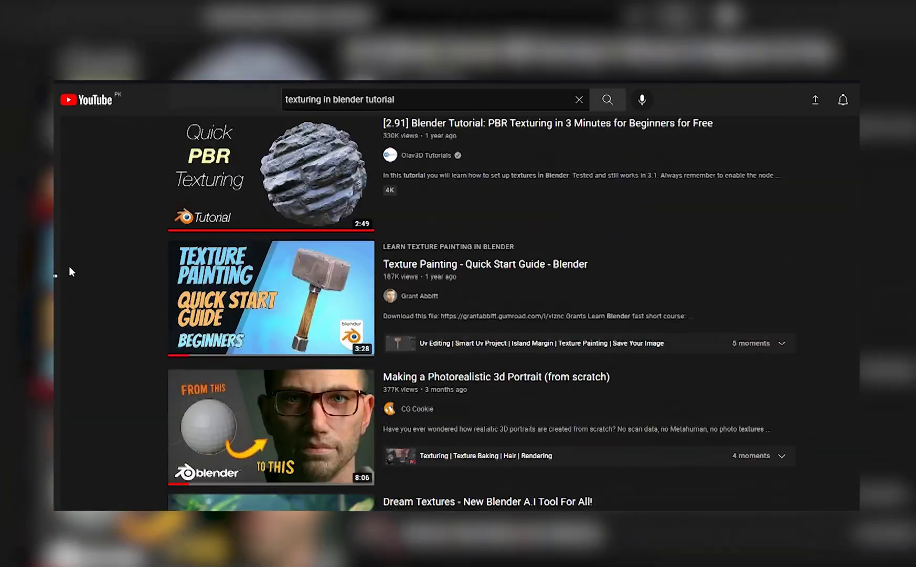
{"action": "scroll", "coordinate": [68, 272], "scroll_direction": "down", "scroll_amount": 15}
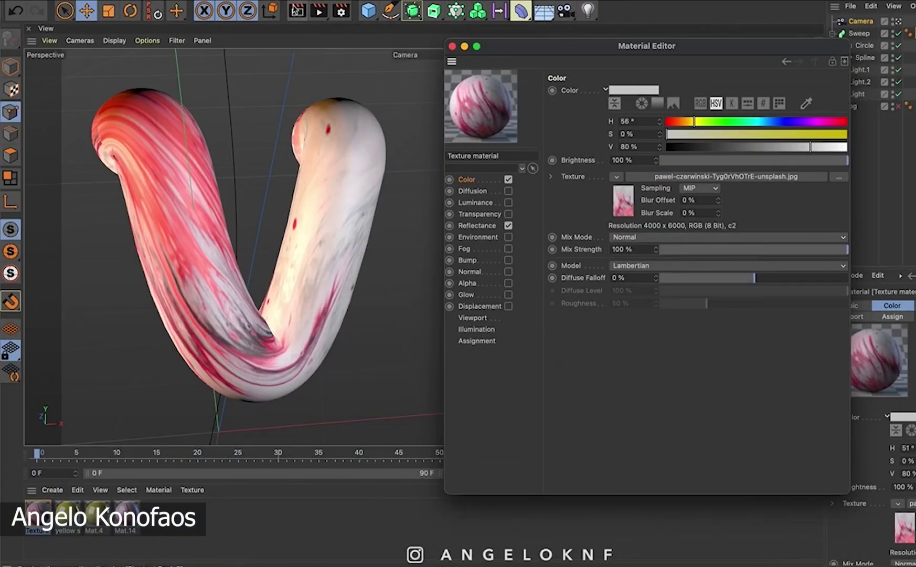
Render the active viewport to preview the marble material on the V shape.
{"action": "left_click", "coordinate": [297, 11]}
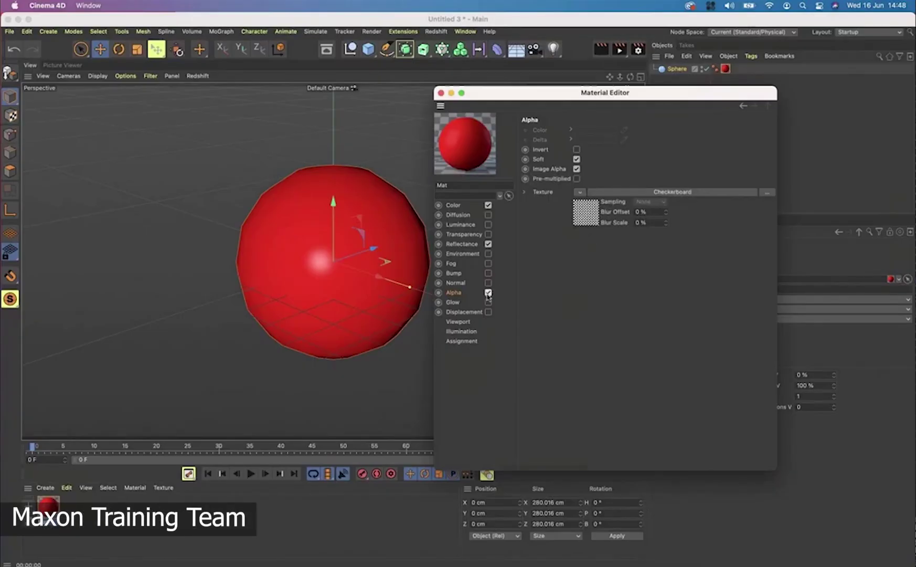
{"action": "left_click_drag", "start_coordinate": [349, 289], "coordinate": [422, 261], "text": "alt"}
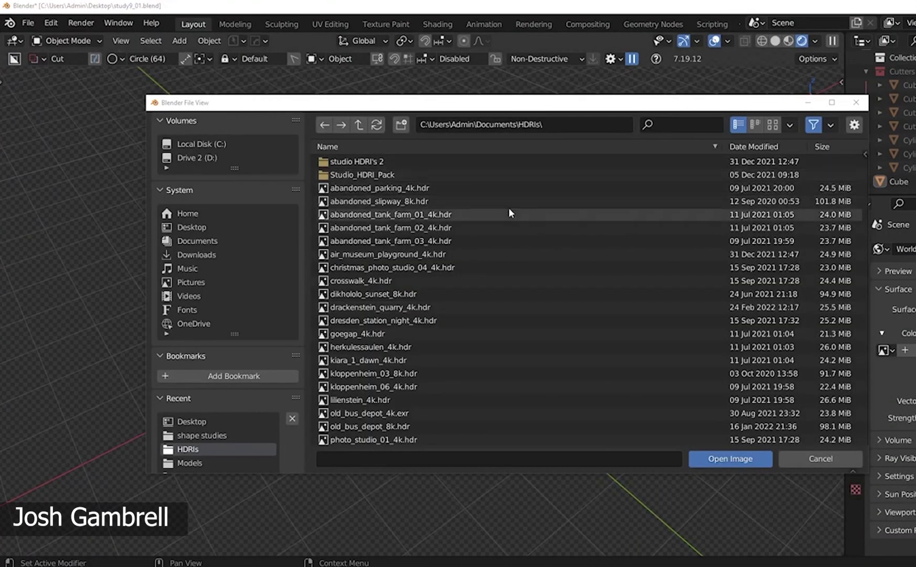
Load abandoned_slipway_8k.hdr as the world HDRI, then start a Video Editing file.
{"action": "double_click", "coordinate": [397, 200]}
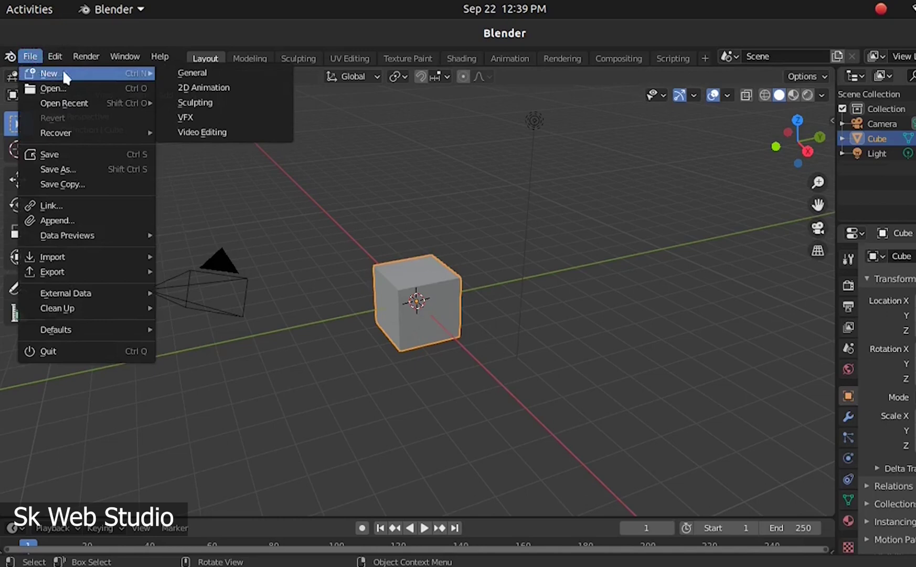
{"action": "left_click", "coordinate": [203, 131]}
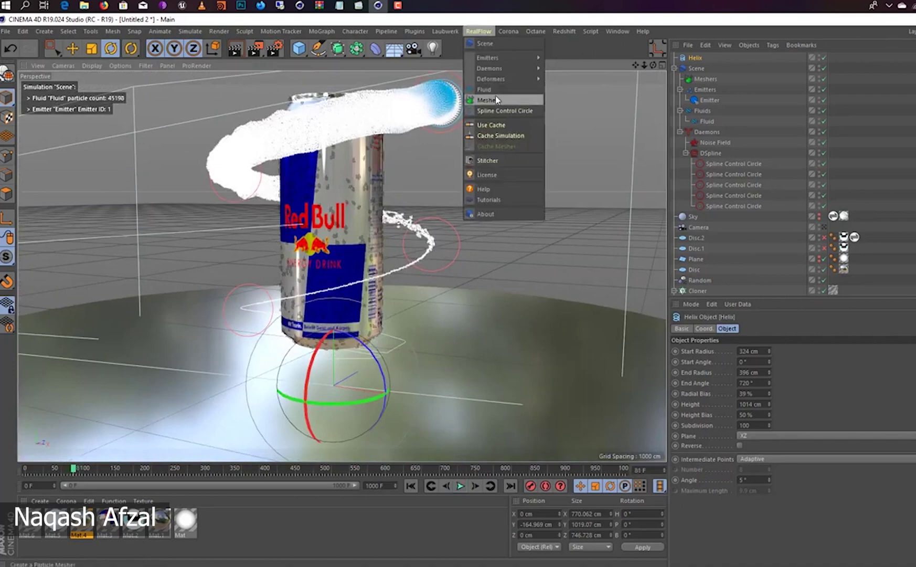
Add a RealFlow Mesher, then drop the Mat material onto the Landscape object.
{"action": "left_click", "coordinate": [497, 100]}
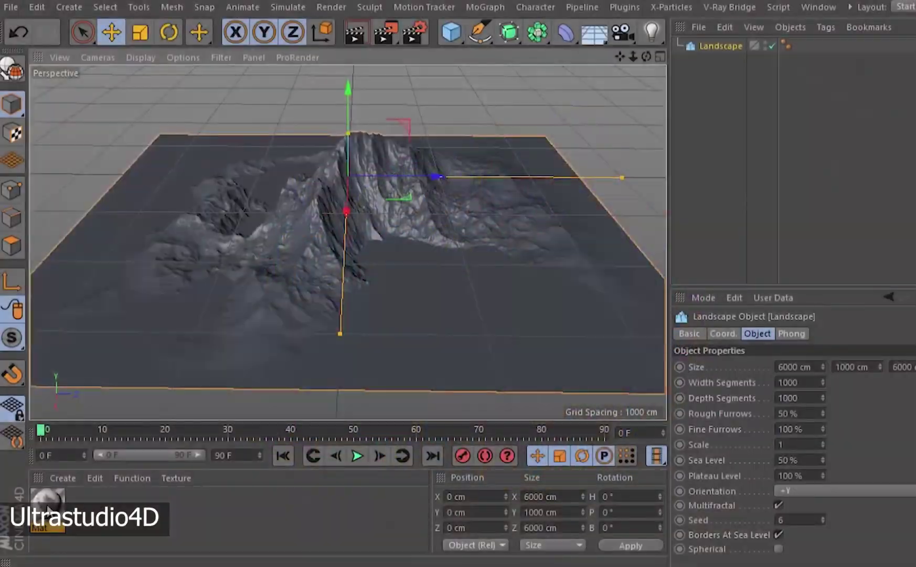
{"action": "left_click_drag", "start_coordinate": [250, 271], "coordinate": [280, 278]}
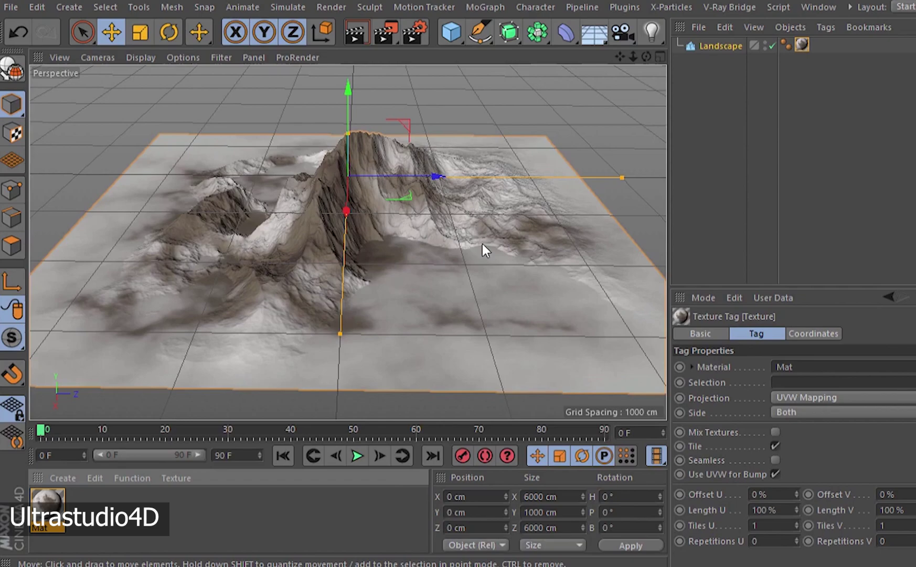